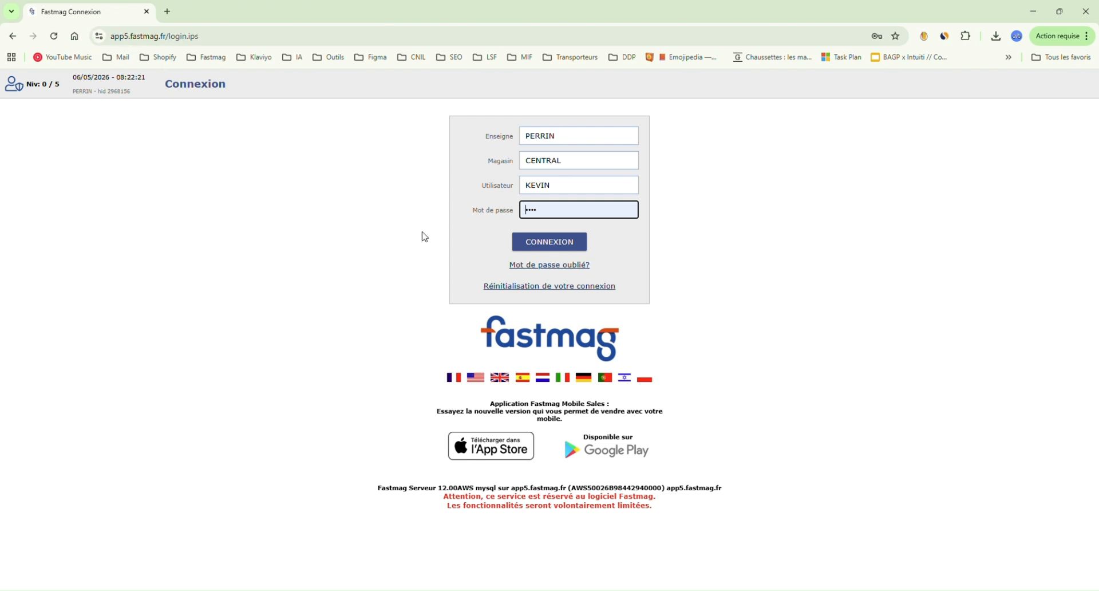
Log in with the prefilled credentials and open the OLAP export utility among the company's periodic special processes
{"action": "left_click", "coordinate": [565, 245]}
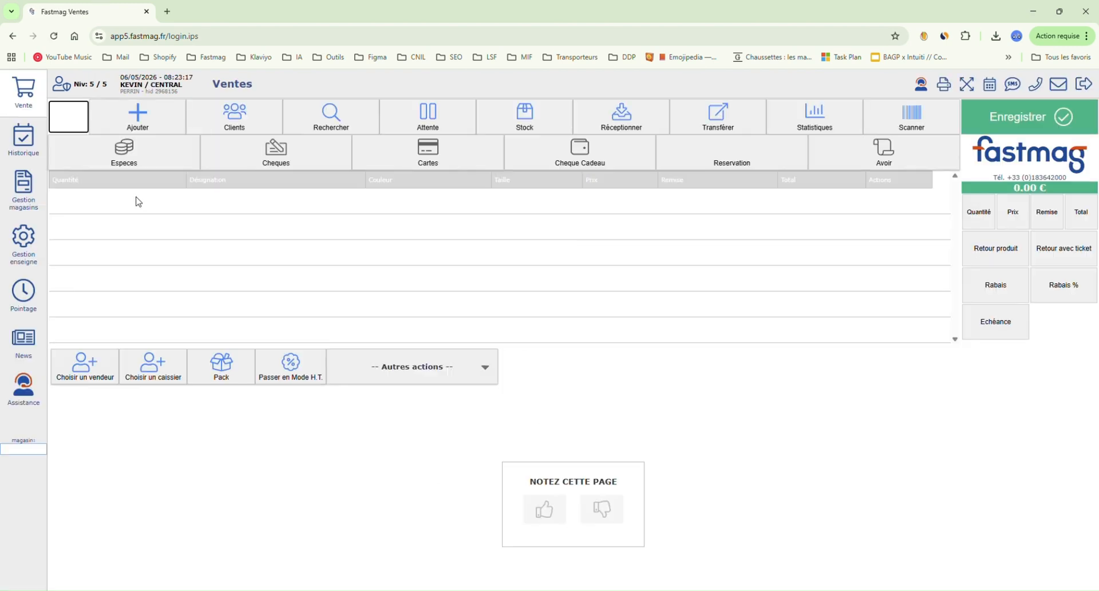
{"action": "left_click", "coordinate": [28, 239]}
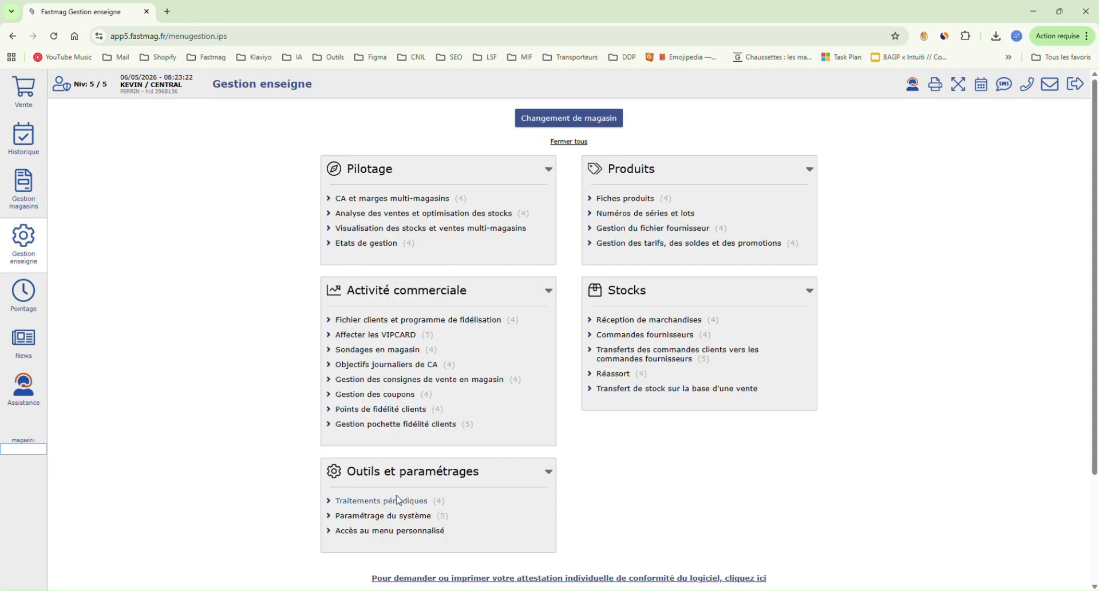
{"action": "left_click", "coordinate": [379, 503]}
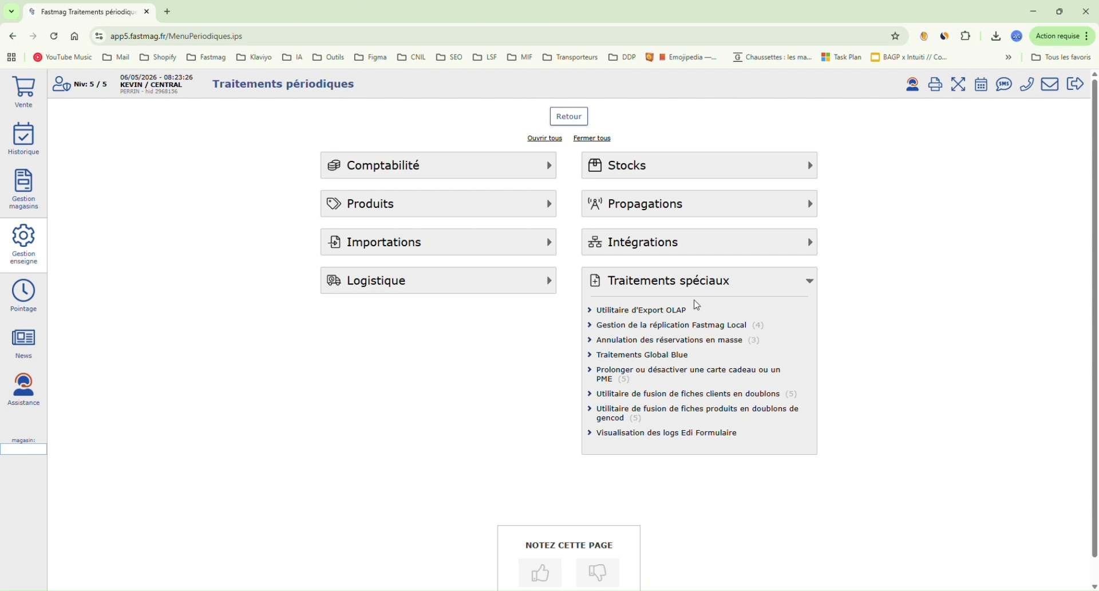
{"action": "left_click", "coordinate": [678, 312]}
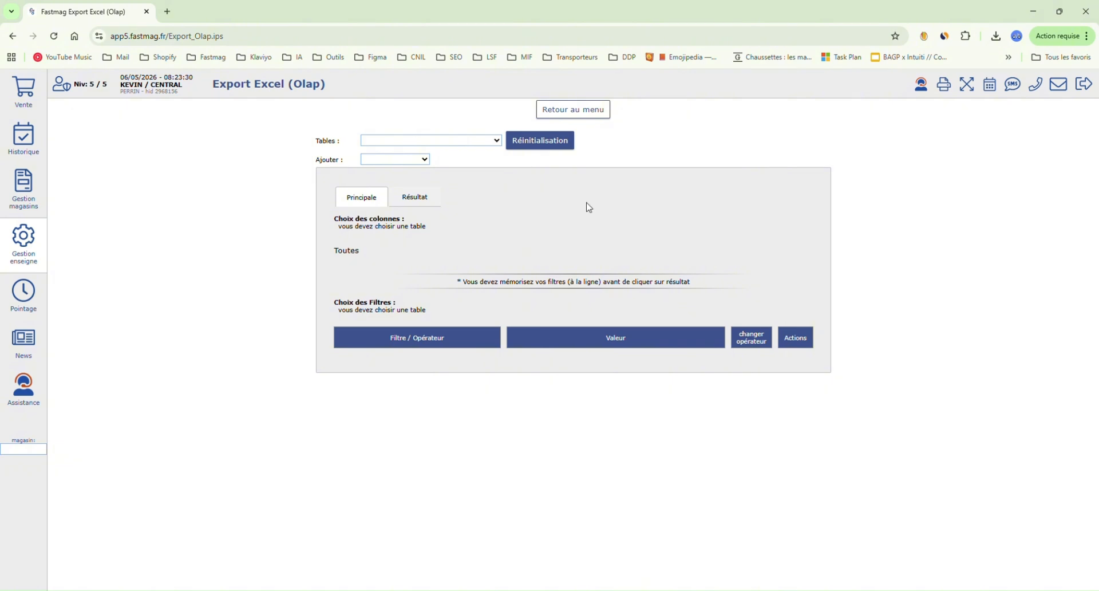
Reset the export form, choose Produits as the table, and add the linked Produits table
{"action": "left_click", "coordinate": [547, 147]}
{"action": "left_click", "coordinate": [462, 294]}
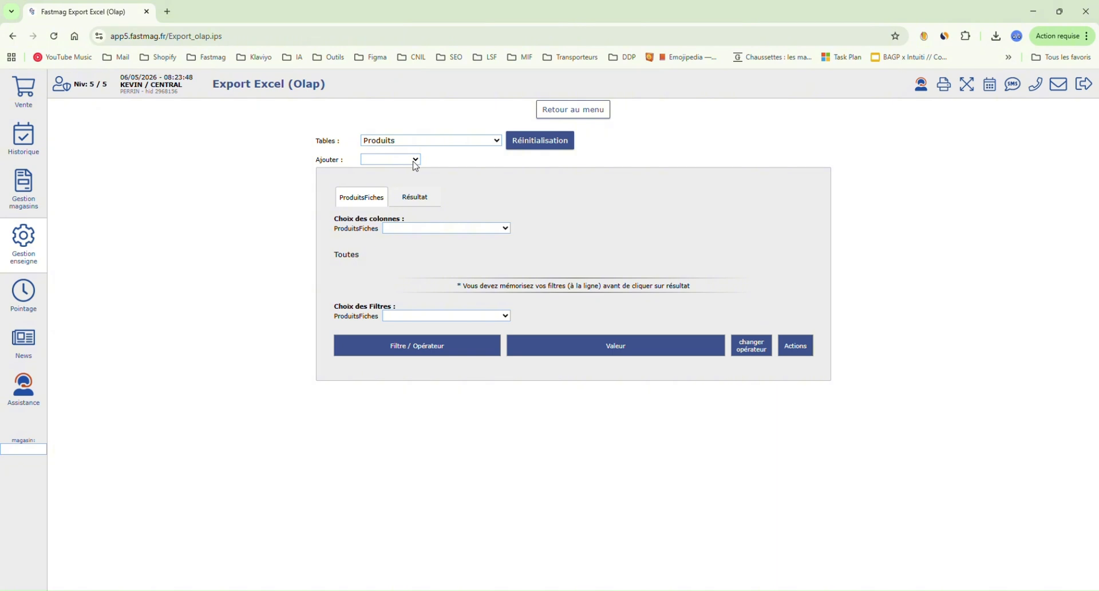
{"action": "left_click", "coordinate": [417, 161]}
{"action": "left_click", "coordinate": [417, 182]}
Add a ProduitsFiches filter on Marque equal to MOUTET and save it
{"action": "left_click", "coordinate": [507, 318]}
{"action": "left_click", "coordinate": [427, 133]}
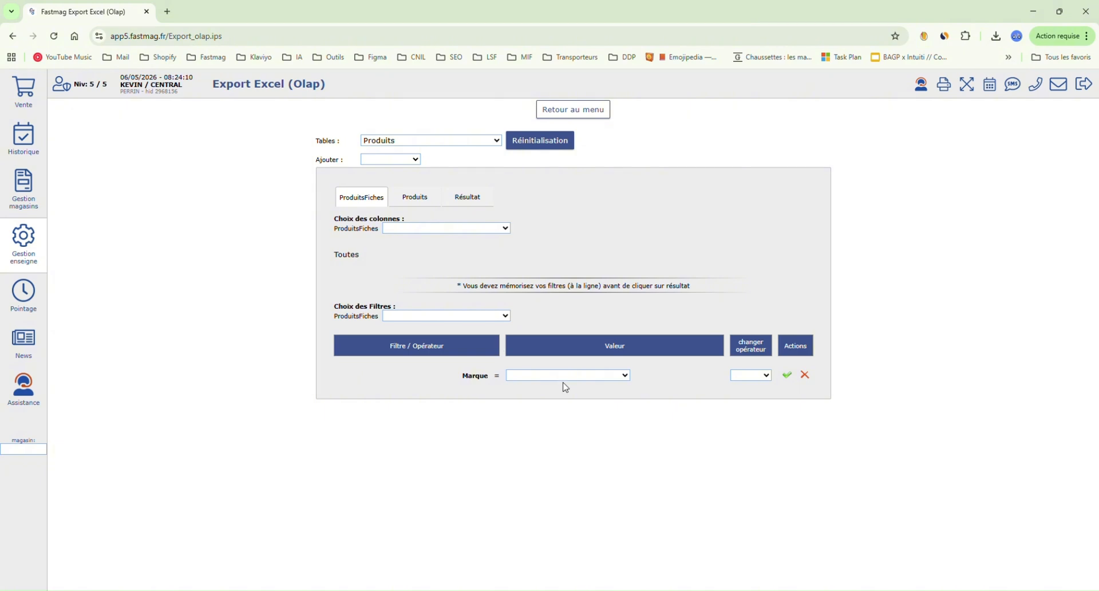
{"action": "left_click", "coordinate": [596, 375]}
{"action": "left_click", "coordinate": [583, 340]}
{"action": "left_click", "coordinate": [789, 376]}
Select Designation, Designation2, Marque and BarCode as the ProduitsFiches export columns
{"action": "left_click", "coordinate": [455, 294]}
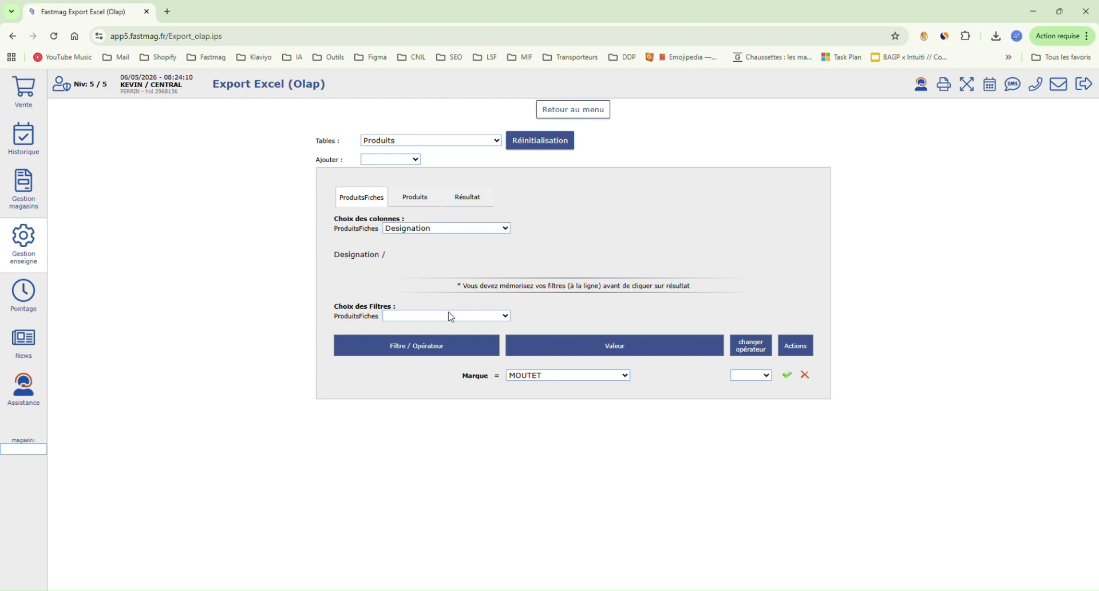
{"action": "left_click", "coordinate": [452, 318]}
{"action": "left_click", "coordinate": [453, 358]}
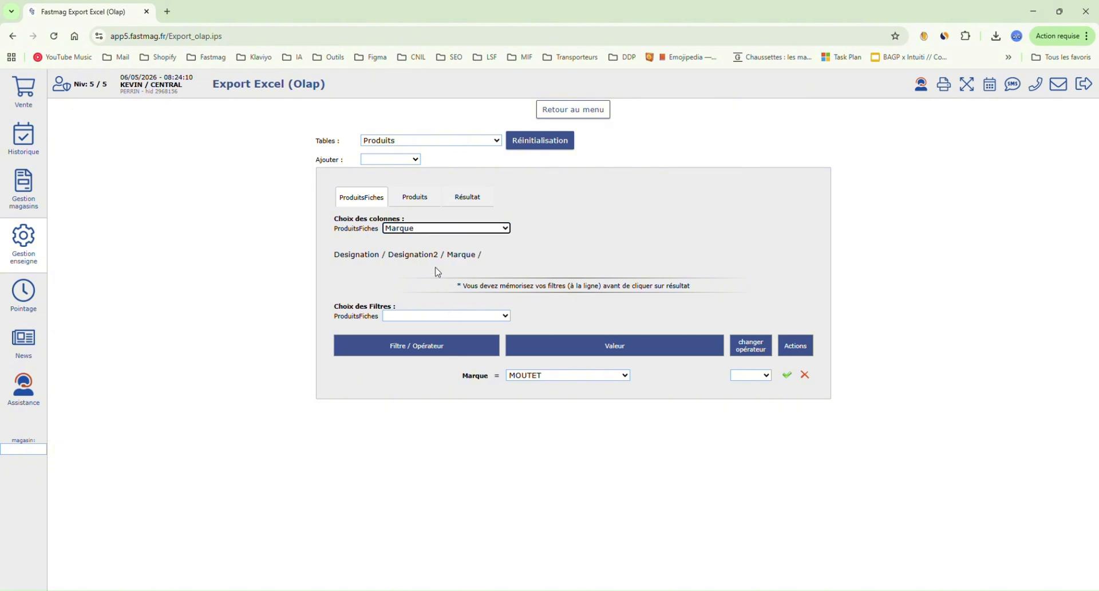
{"action": "left_click", "coordinate": [431, 287]}
Select GenCod, Couleur, Taille, PrixAchat and PrixVente as the export columns for the linked Produits table
{"action": "left_click", "coordinate": [421, 203]}
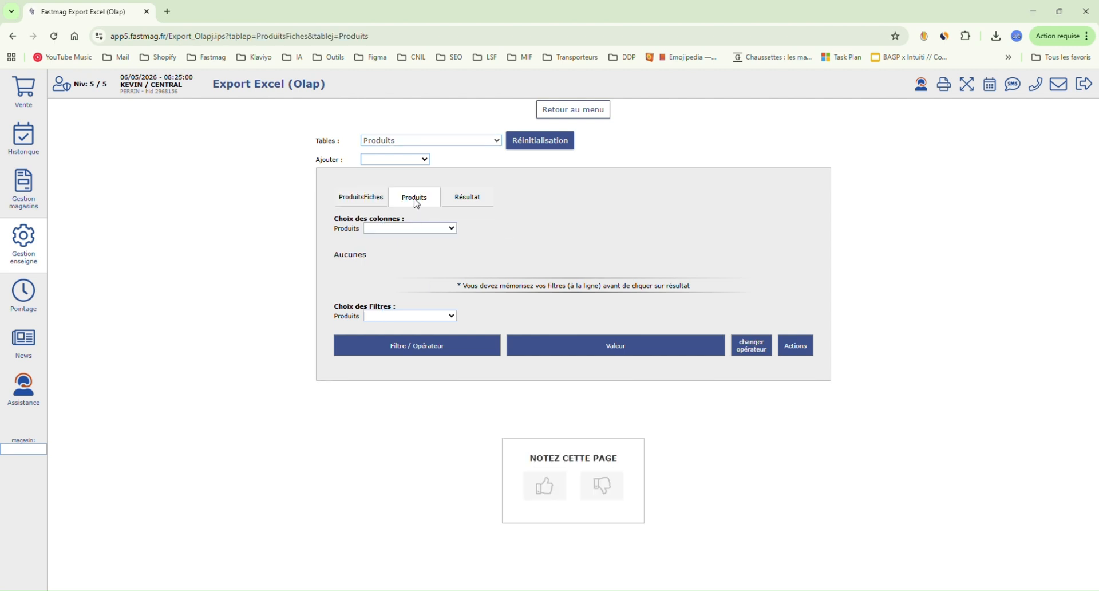
{"action": "left_click", "coordinate": [422, 232]}
{"action": "left_click", "coordinate": [408, 337]}
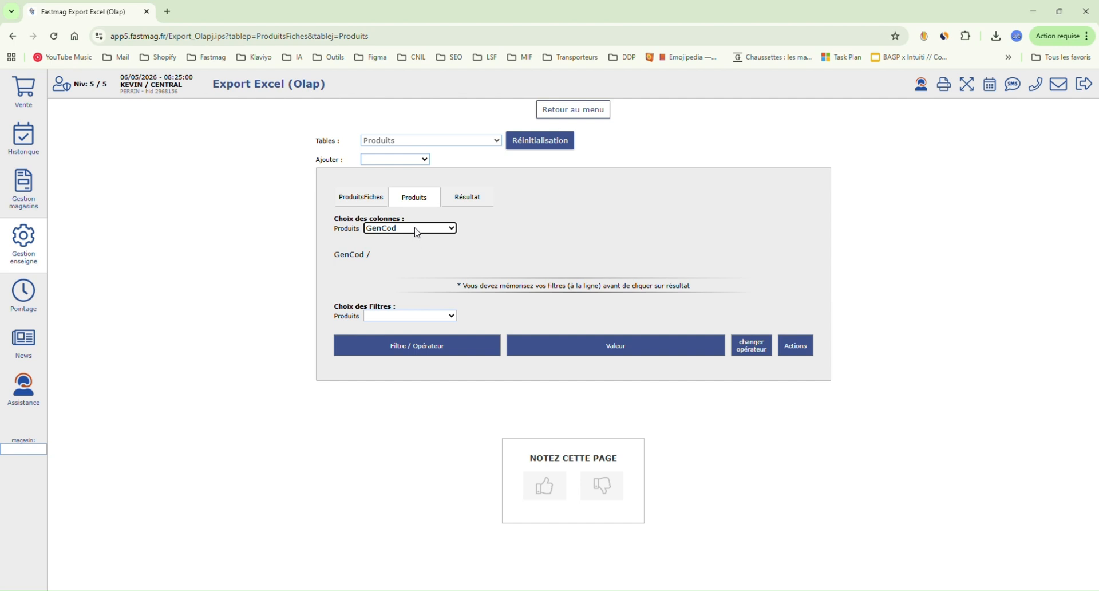
{"action": "left_click", "coordinate": [418, 233]}
{"action": "left_click", "coordinate": [426, 318]}
{"action": "left_click", "coordinate": [426, 235]}
{"action": "left_click", "coordinate": [421, 323]}
{"action": "left_click", "coordinate": [434, 350]}
{"action": "left_click", "coordinate": [445, 229]}
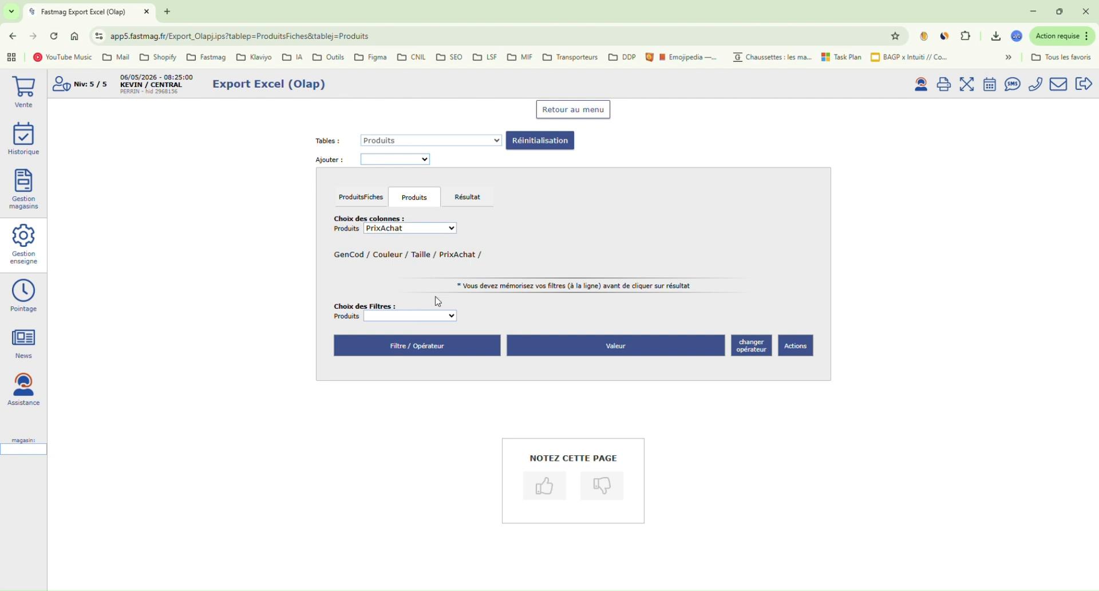
{"action": "left_click", "coordinate": [433, 362]}
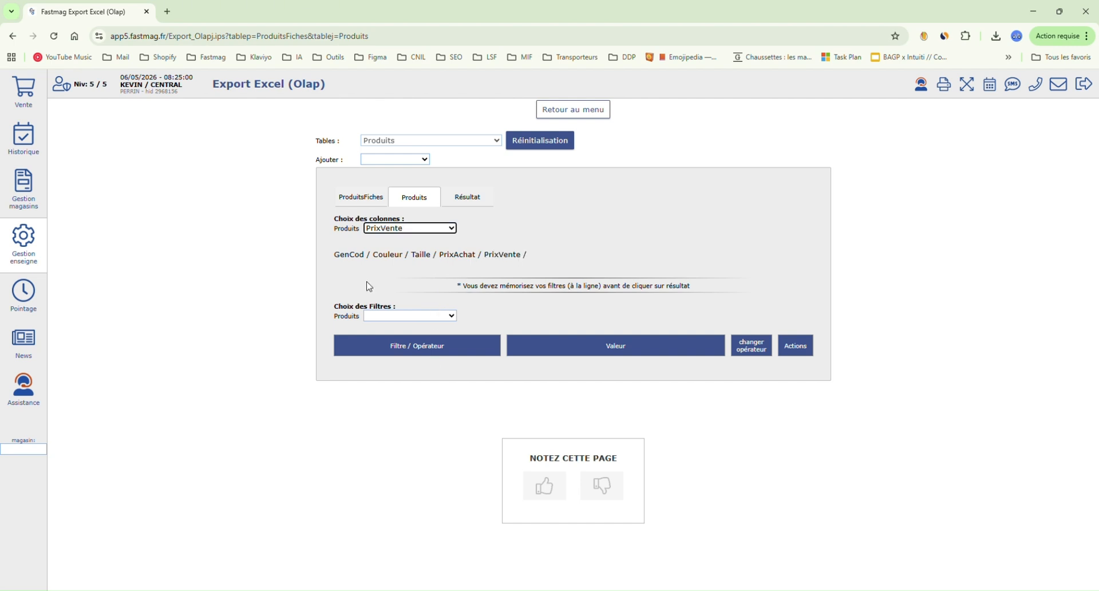
Generate the query result as an Excel (OLAP) file and download it
{"action": "left_click", "coordinate": [472, 202]}
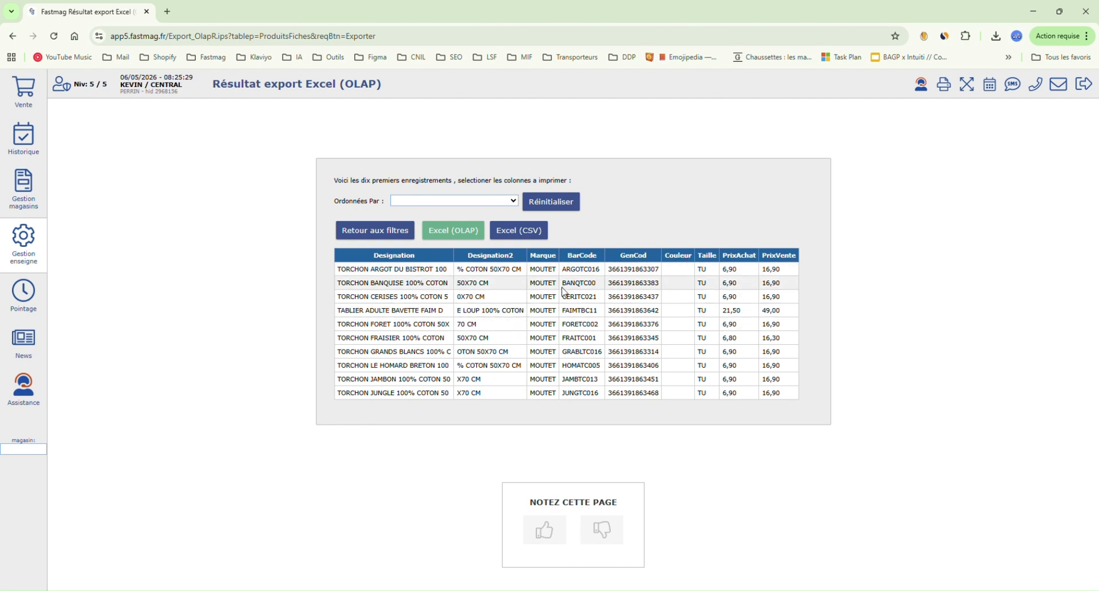
{"action": "left_click", "coordinate": [467, 234]}
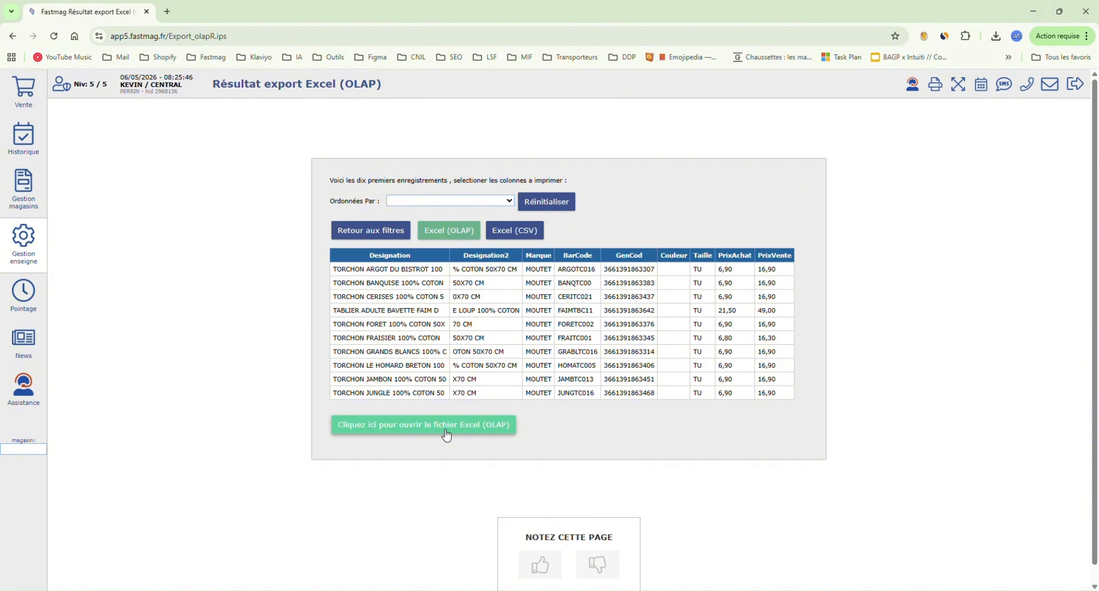
{"action": "left_click", "coordinate": [447, 435]}
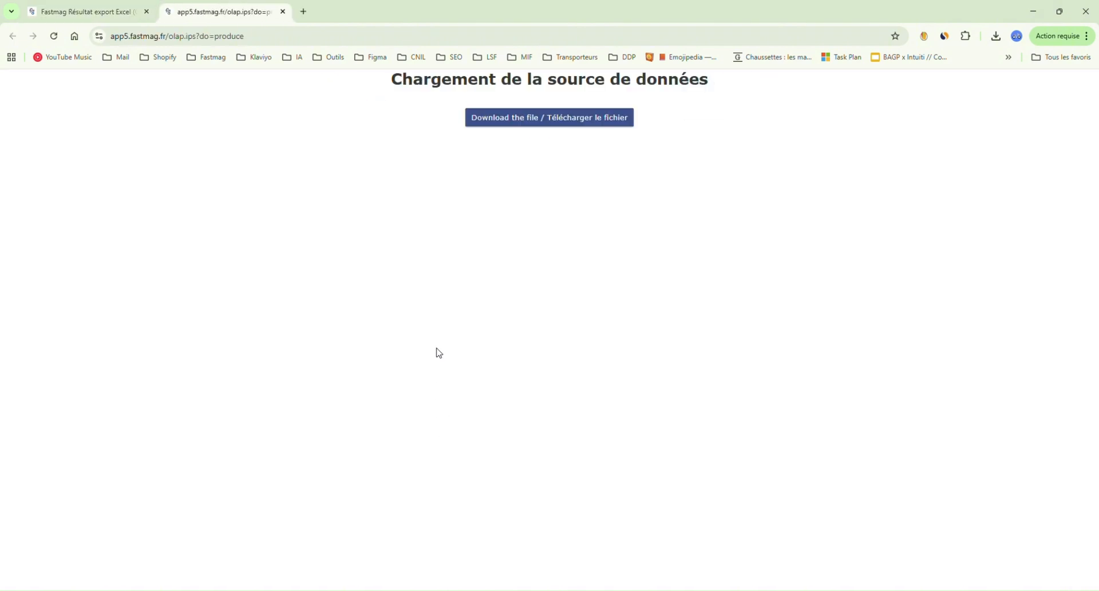
{"action": "left_click", "coordinate": [518, 126]}
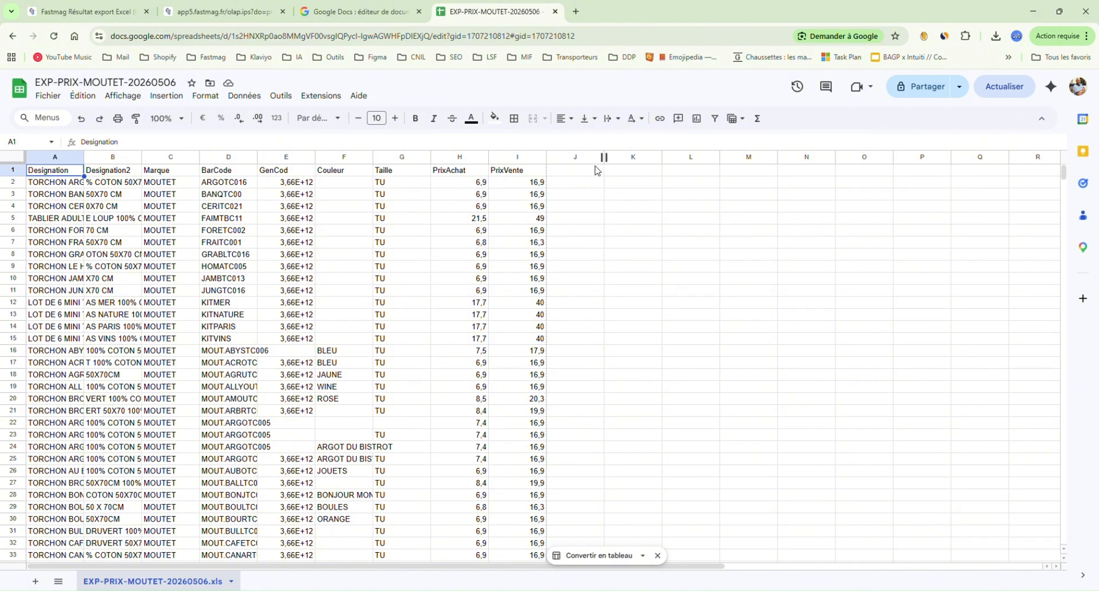
In the EXP-PRIX-MOUTET-20260506 Google Sheet, copy the PrixAchat and PrixVente headers into cells J1 and K1
{"action": "left_click", "coordinate": [485, 187]}
{"action": "left_click_drag", "start_coordinate": [481, 170], "coordinate": [504, 172]}
{"action": "key", "text": "ctrl+c"}
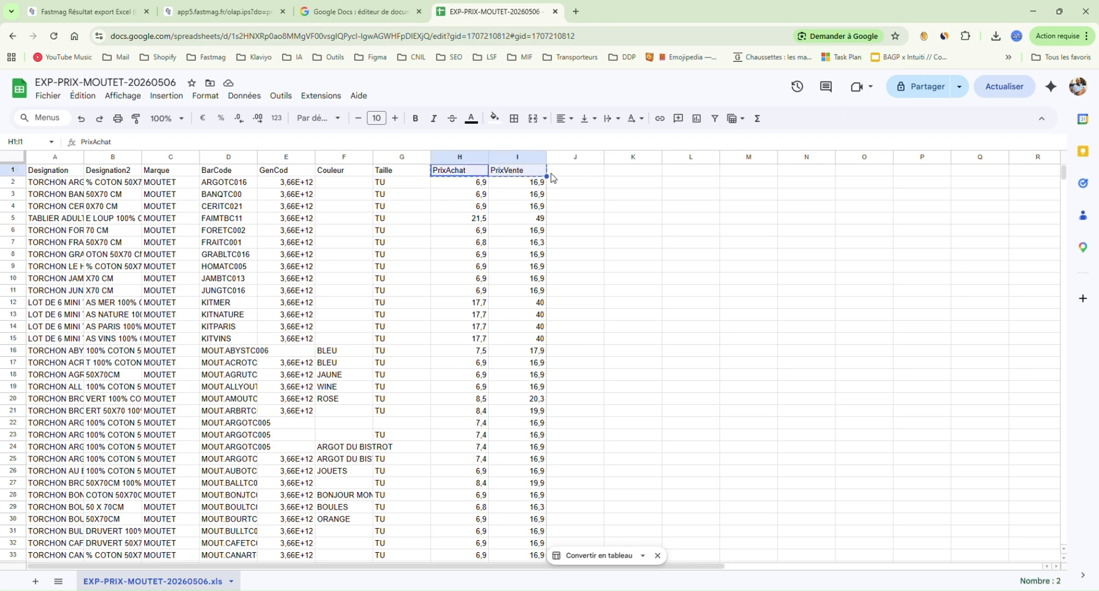
{"action": "left_click", "coordinate": [570, 174]}
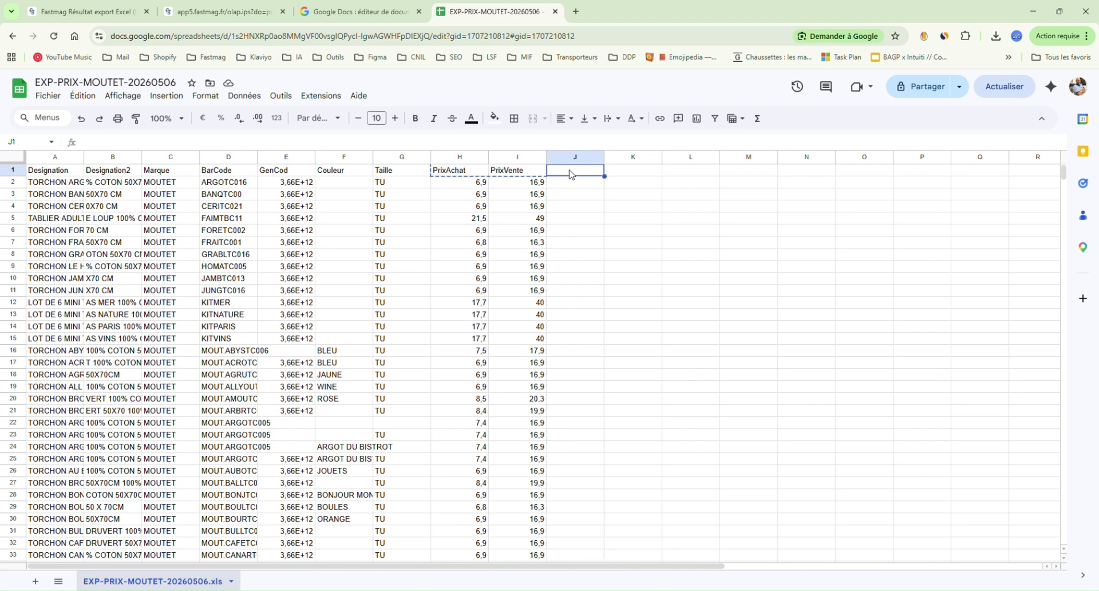
{"action": "key", "text": "ctrl+v"}
{"action": "left_click", "coordinate": [623, 218]}
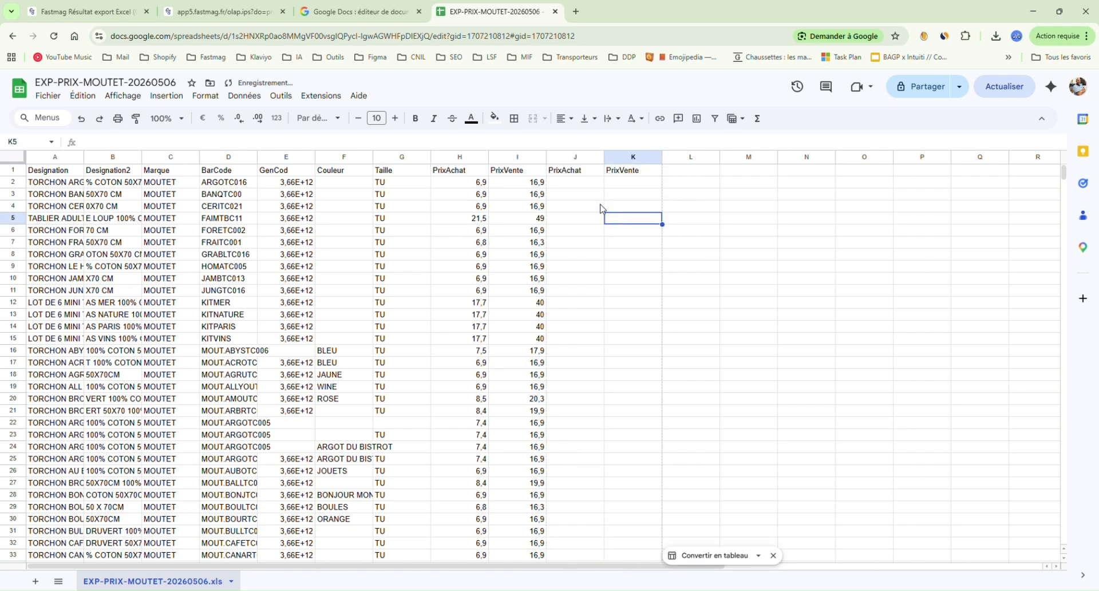
Rename the headers in H1 and I1 as AncienPrixAchat and AncienPrixVente
{"action": "double_click", "coordinate": [441, 174]}
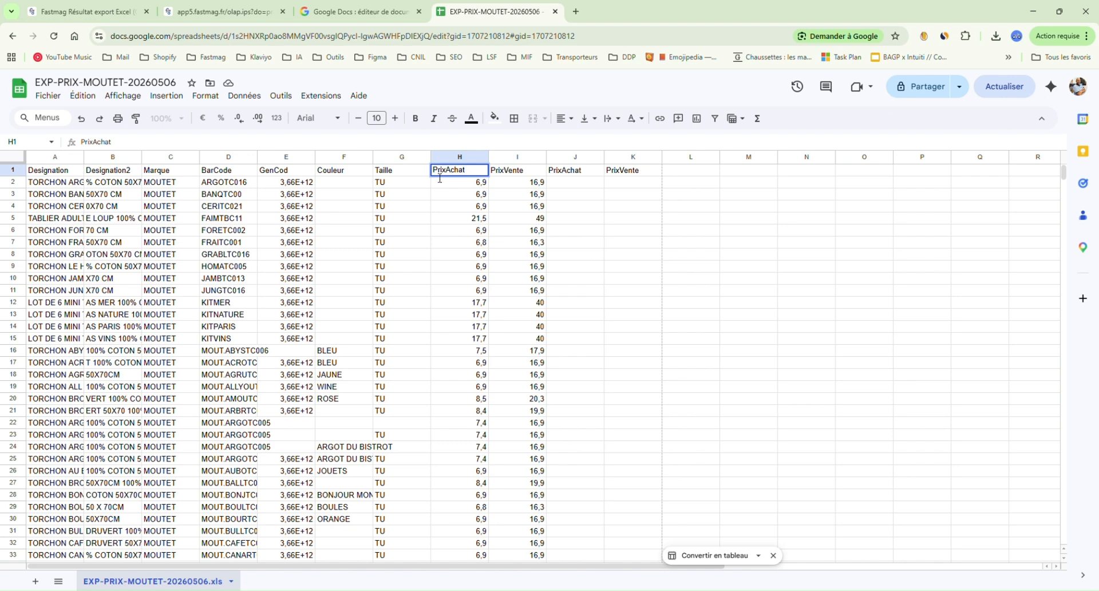
{"action": "type", "text": "Ancien"}
{"action": "left_click", "coordinate": [496, 174]}
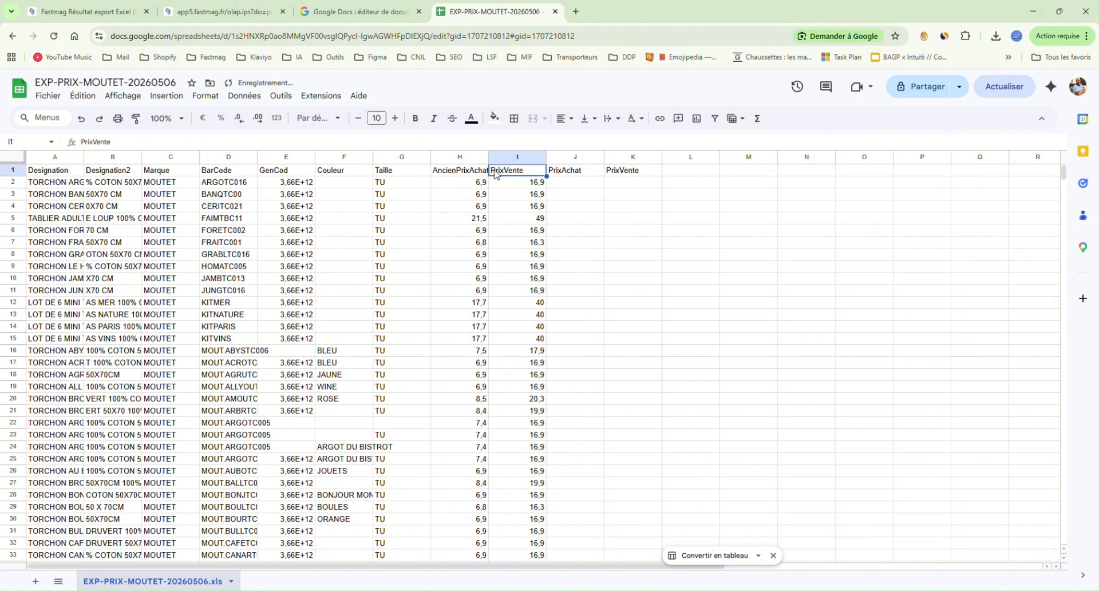
{"action": "double_click", "coordinate": [500, 175]}
{"action": "key", "text": "Home"}
{"action": "type", "text": "Ancie"}
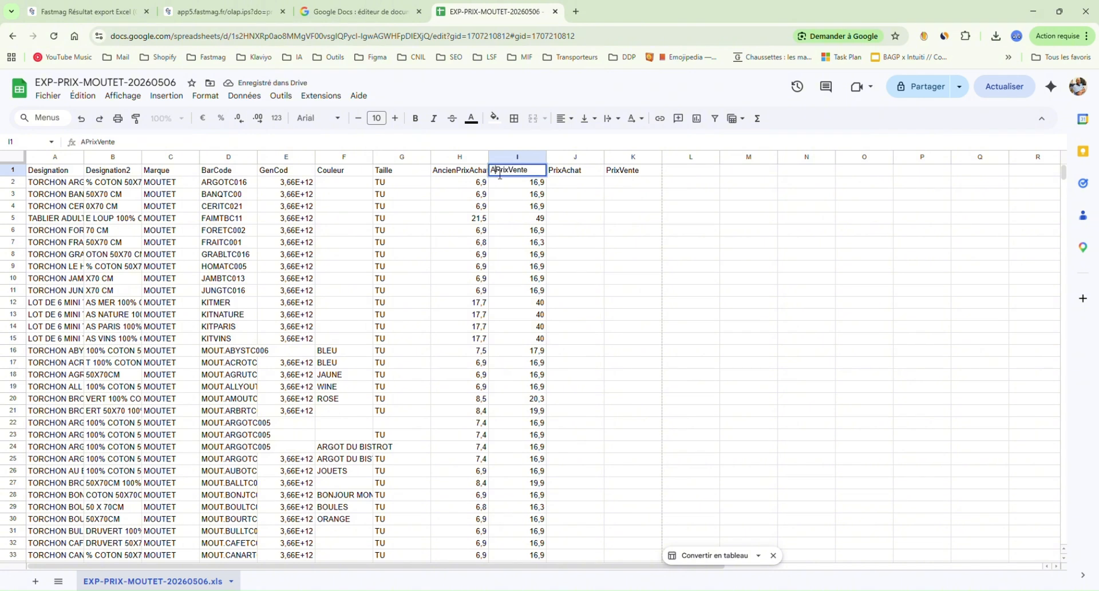
{"action": "type", "text": "n"}
Rename the headers in J1 and K1 as NouveauPrixAchat and NouveauPrixVente
{"action": "left_click", "coordinate": [554, 174]}
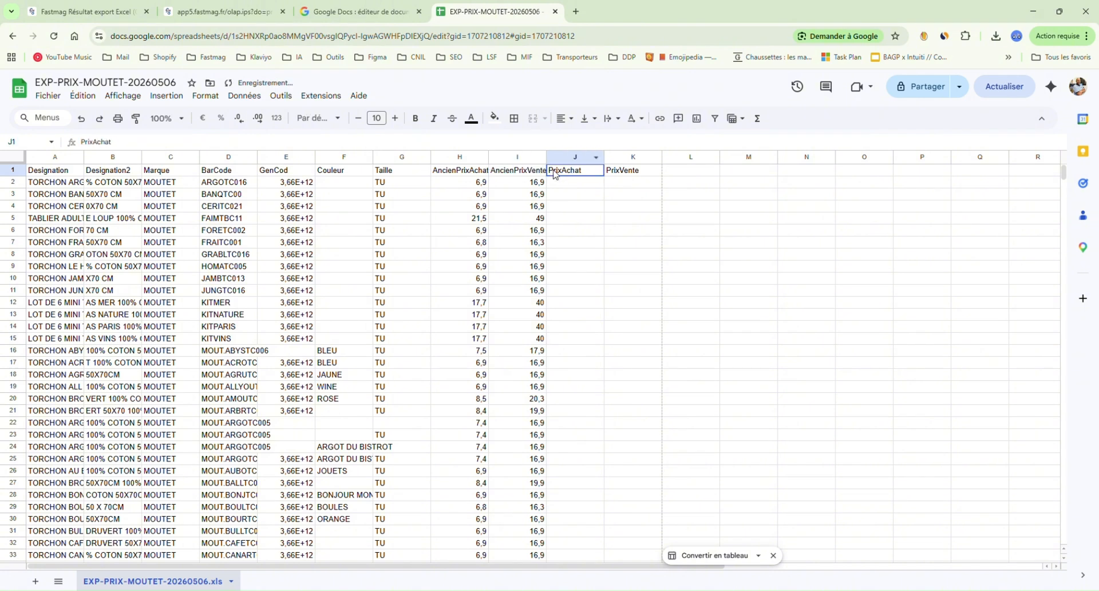
{"action": "double_click", "coordinate": [554, 174]}
{"action": "type", "text": "Nouveau"}
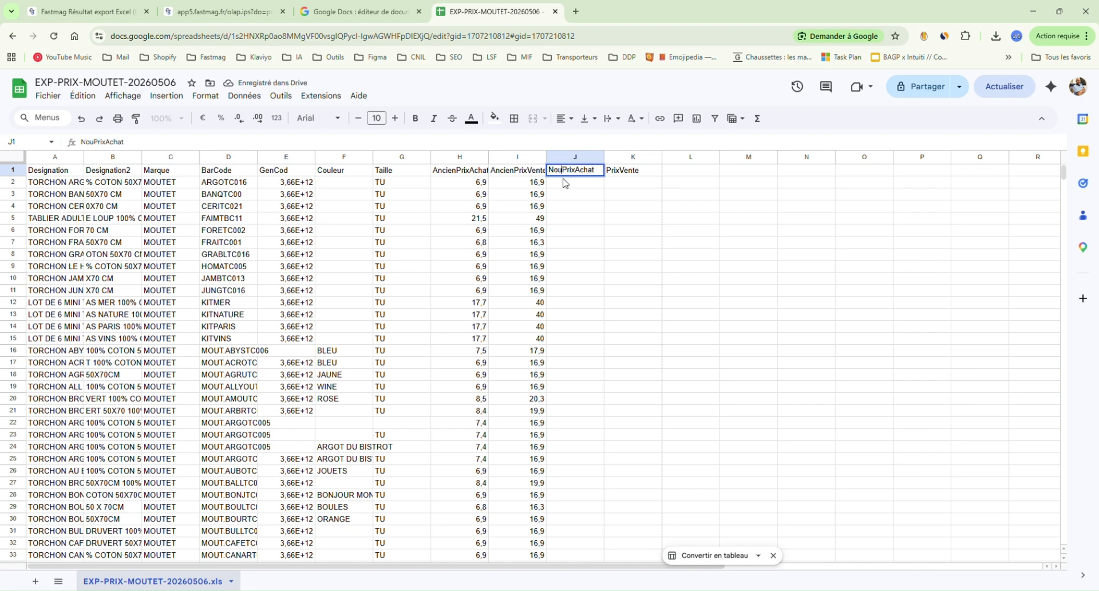
{"action": "left_click", "coordinate": [599, 242]}
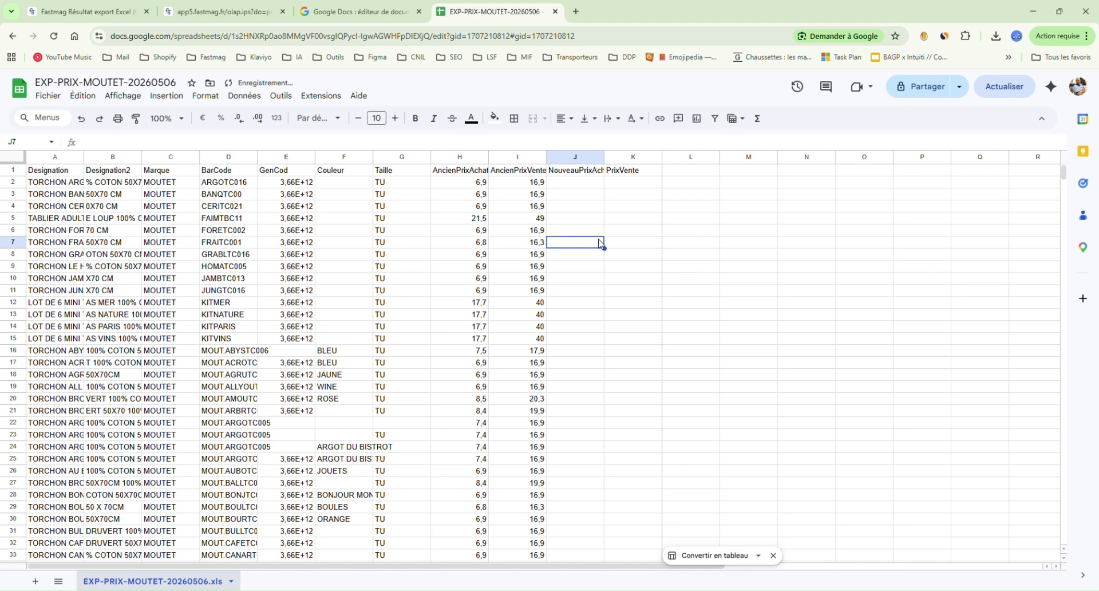
{"action": "left_click", "coordinate": [609, 174]}
{"action": "double_click", "coordinate": [608, 174]}
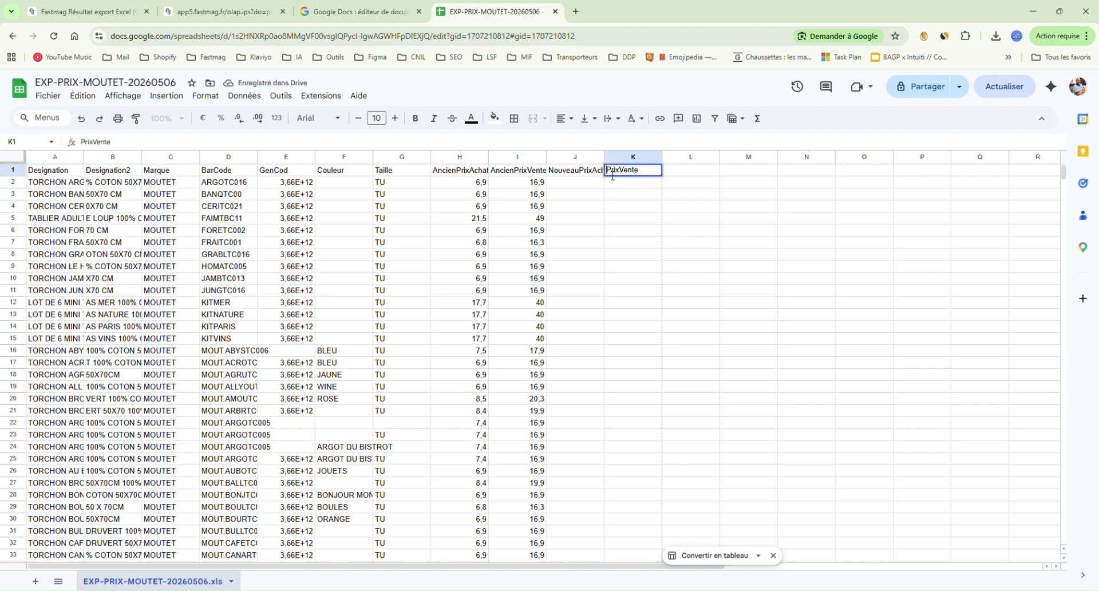
{"action": "type", "text": "Nouveau"}
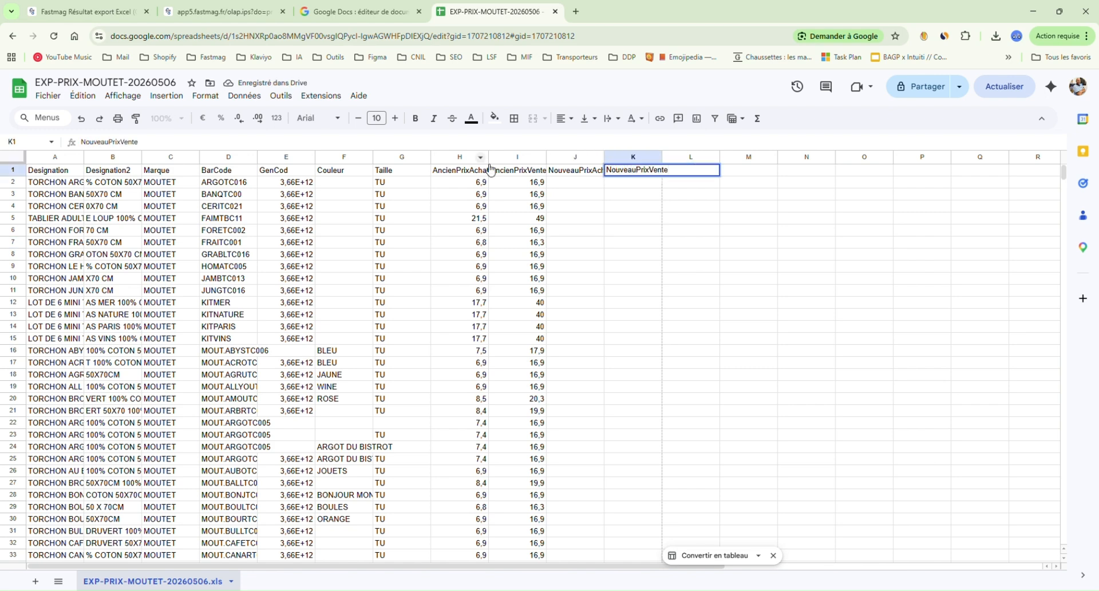
{"action": "left_click", "coordinate": [658, 230]}
Fill the two old-price columns, H and I, with the standard green colour
{"action": "left_click_drag", "start_coordinate": [464, 159], "coordinate": [518, 158]}
{"action": "left_click", "coordinate": [502, 119]}
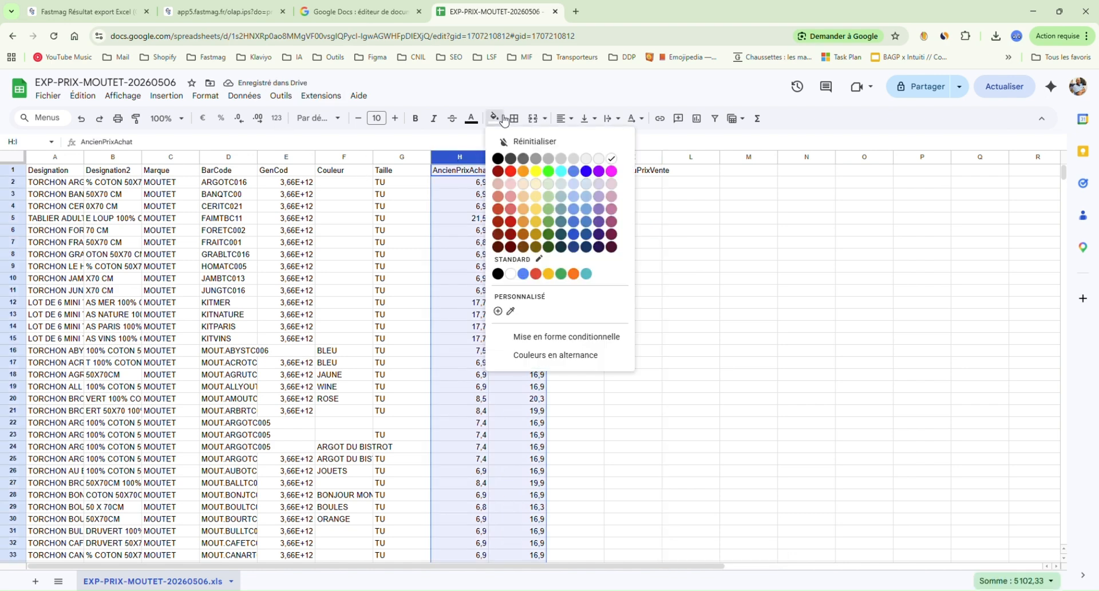
{"action": "left_click", "coordinate": [561, 274]}
{"action": "left_click", "coordinate": [577, 316]}
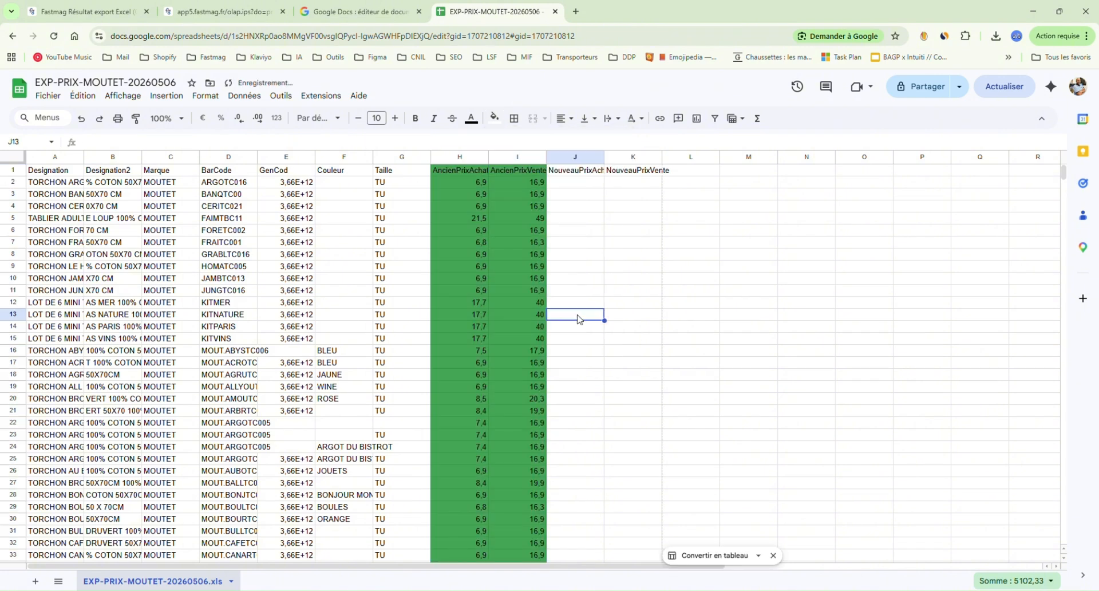
Fill the two new-price columns, J and K, with the standard yellow colour
{"action": "left_click_drag", "start_coordinate": [585, 163], "coordinate": [635, 161]}
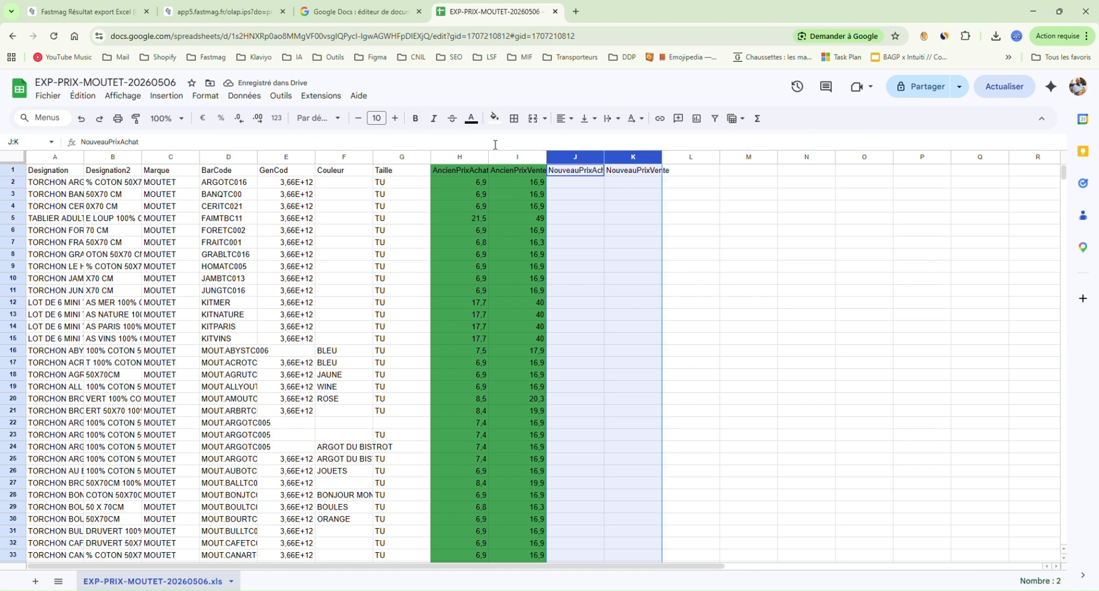
{"action": "left_click", "coordinate": [495, 118]}
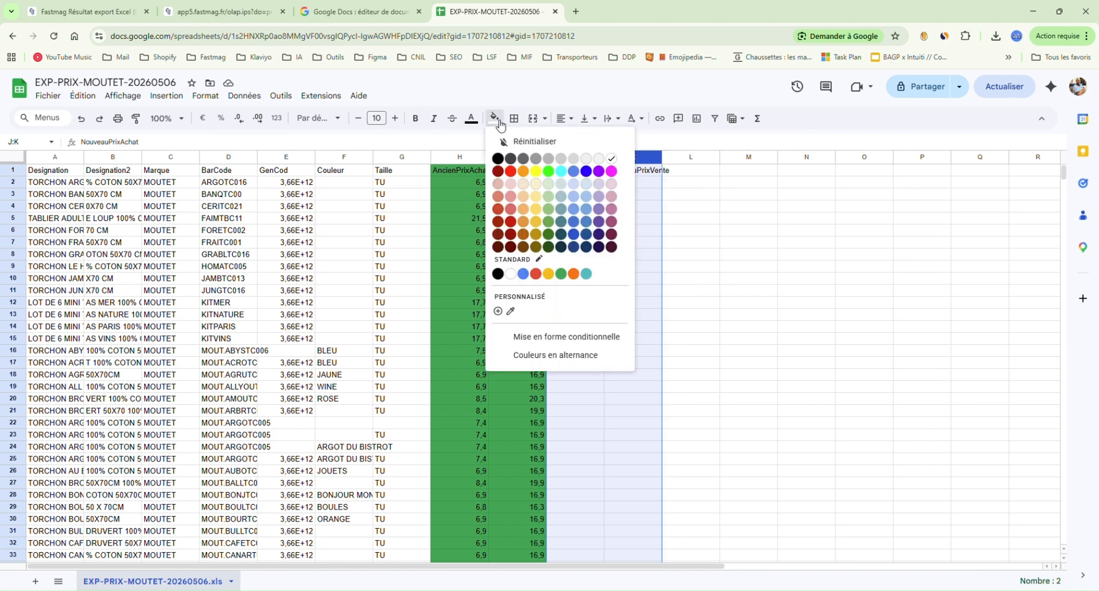
{"action": "left_click", "coordinate": [550, 275]}
{"action": "left_click", "coordinate": [610, 339]}
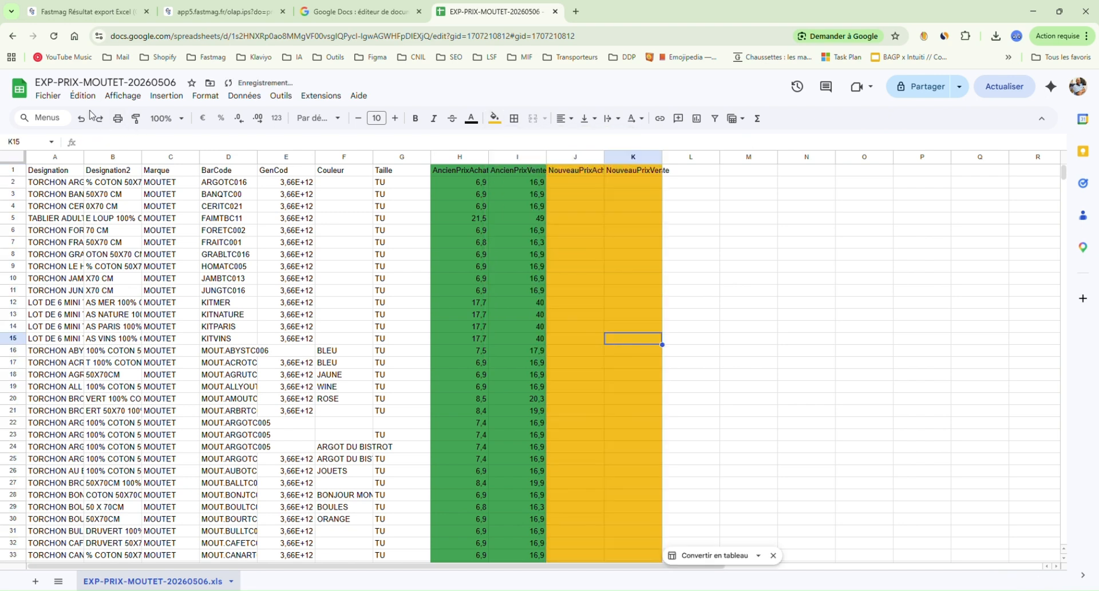
{"action": "left_click", "coordinate": [52, 100]}
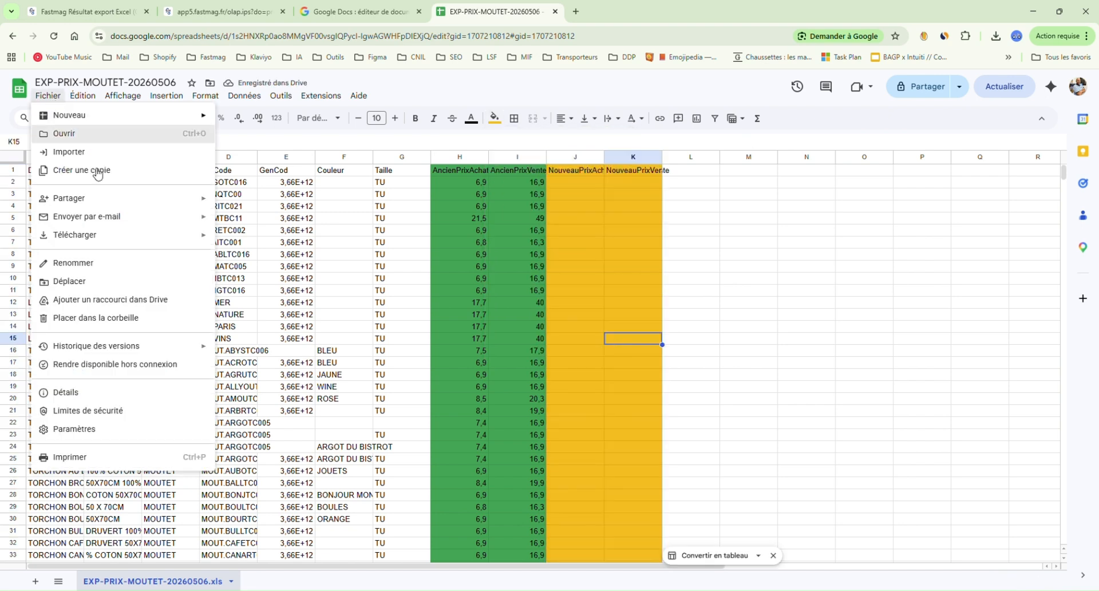
{"action": "left_click", "coordinate": [647, 318]}
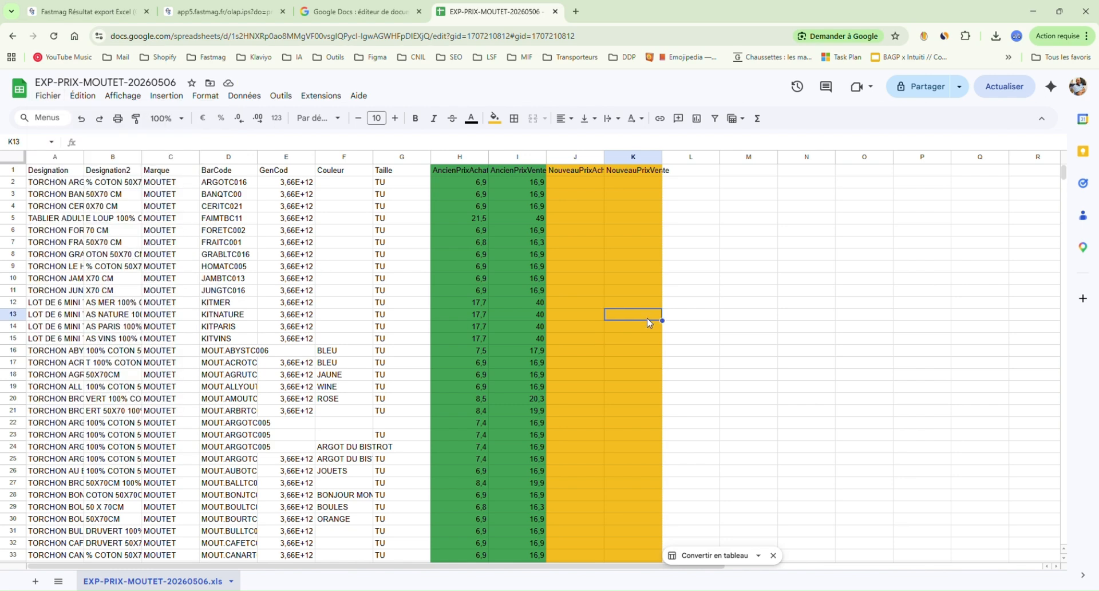